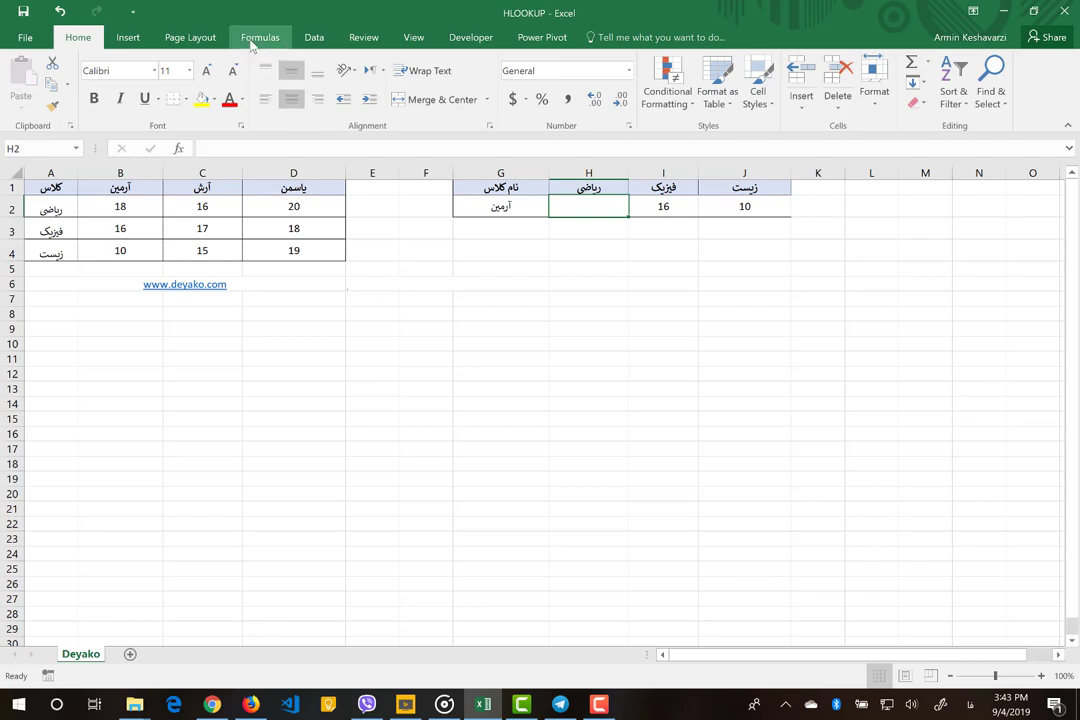
Show the Lookup & Reference function list on the Formulas ribbon.
click(255, 40)
click(298, 97)
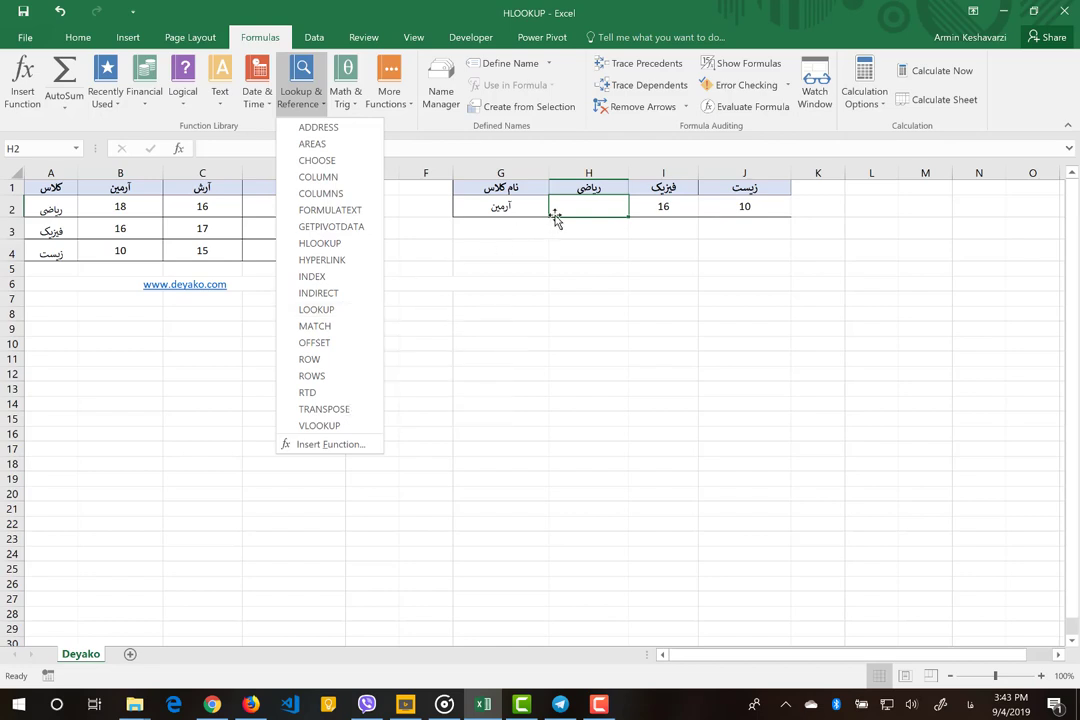
Close the function list, point out the student names in row 1 and a score in C3, then select H2.
click(555, 215)
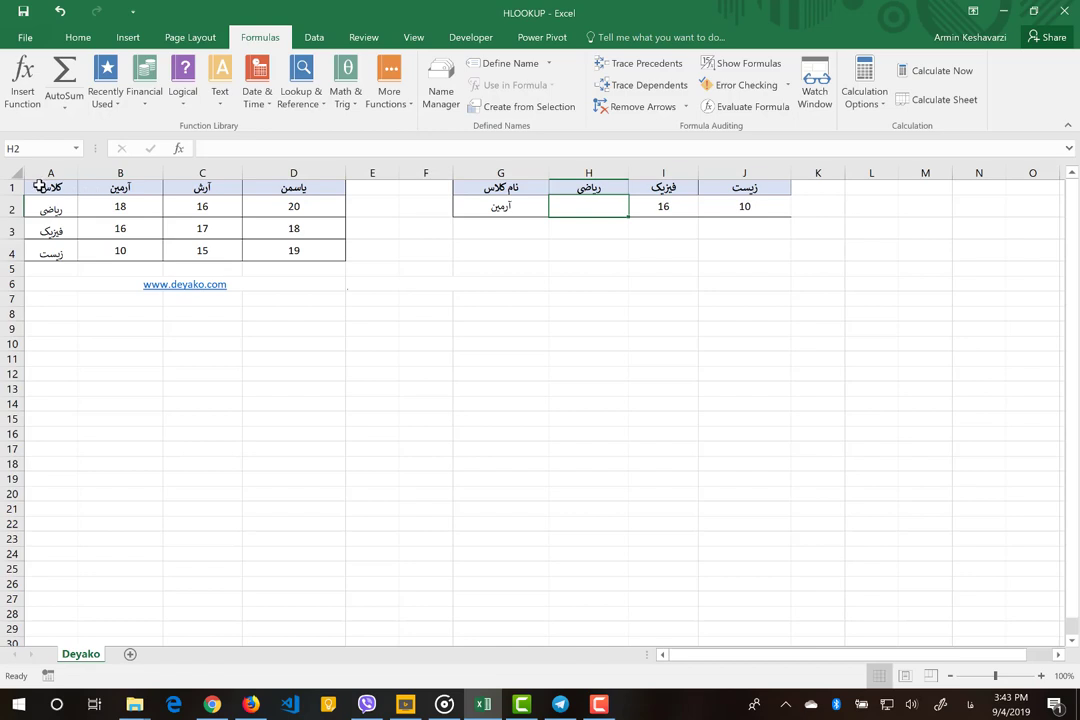
mouse_move(72, 185)
mouse_down()
mouse_move(287, 185)
mouse_move(262, 182)
mouse_up()
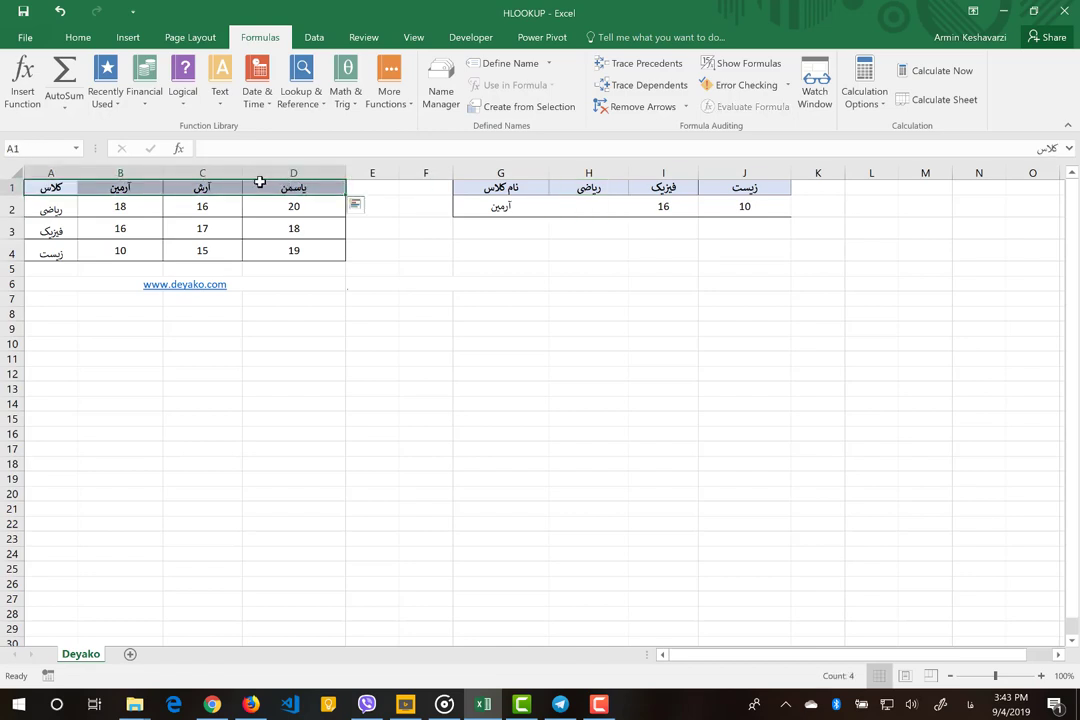
click(143, 187)
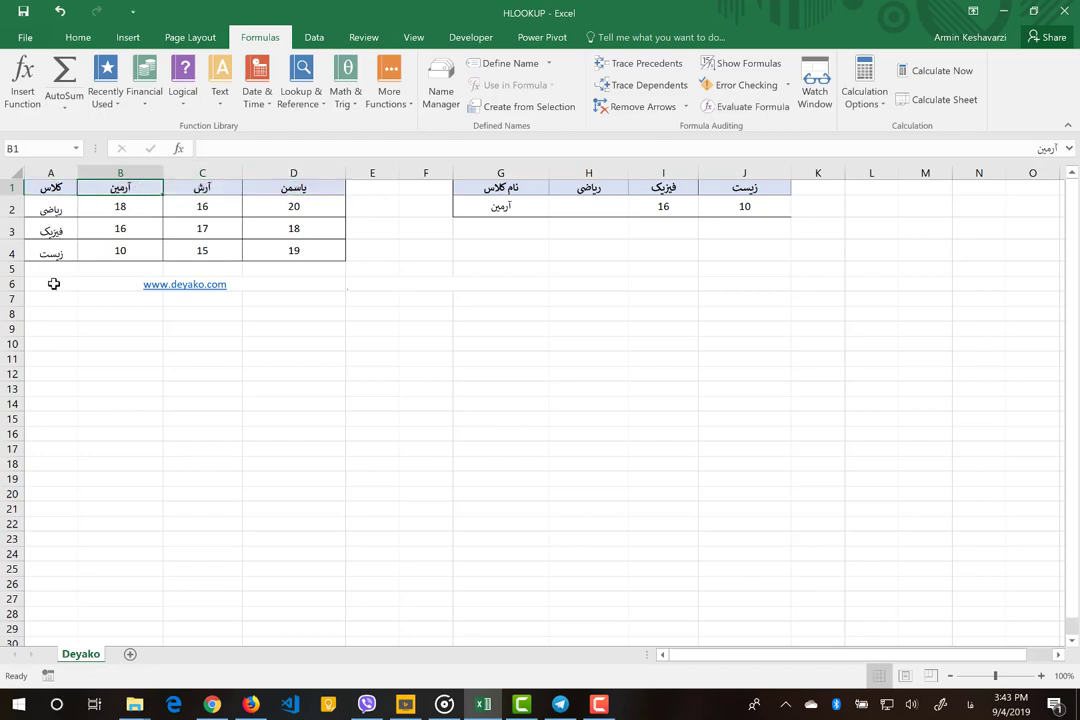
click(180, 189)
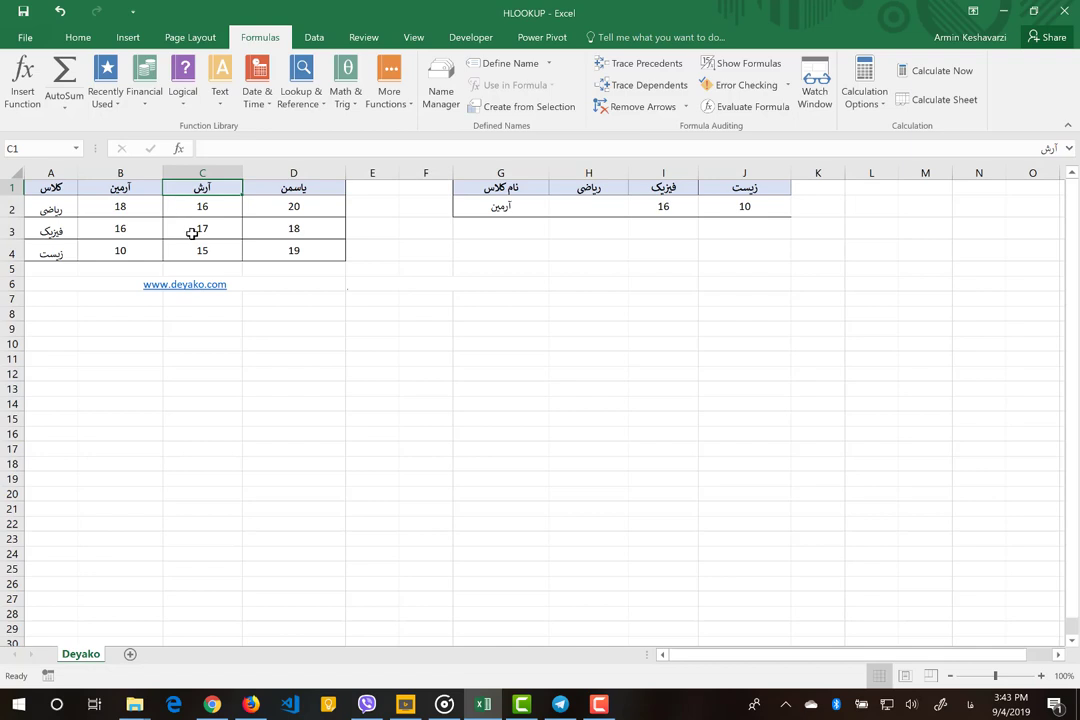
click(192, 231)
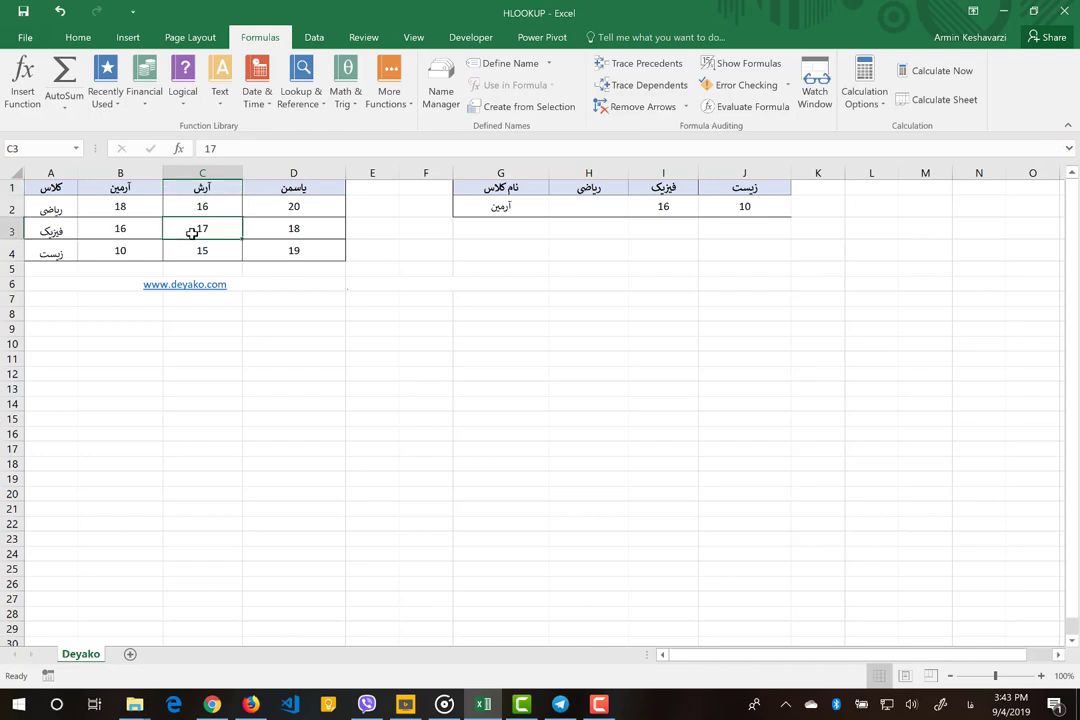
click(562, 198)
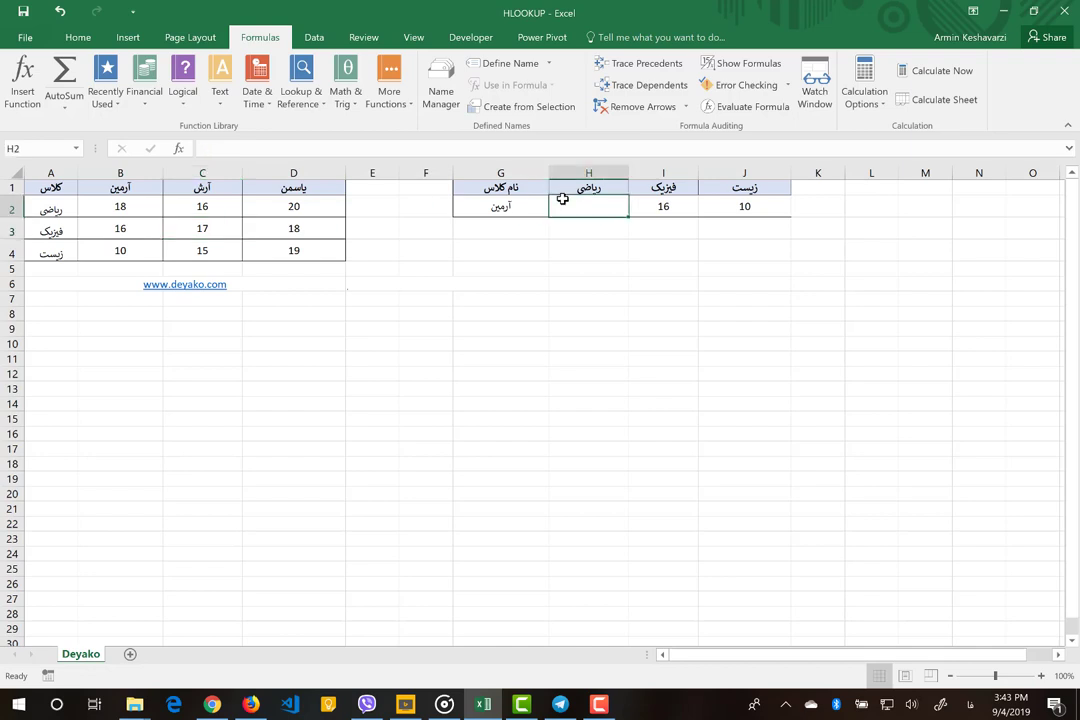
Start an HLOOKUP formula in H2 in the Function Arguments dialog, with G2 as lookup value.
text(=)
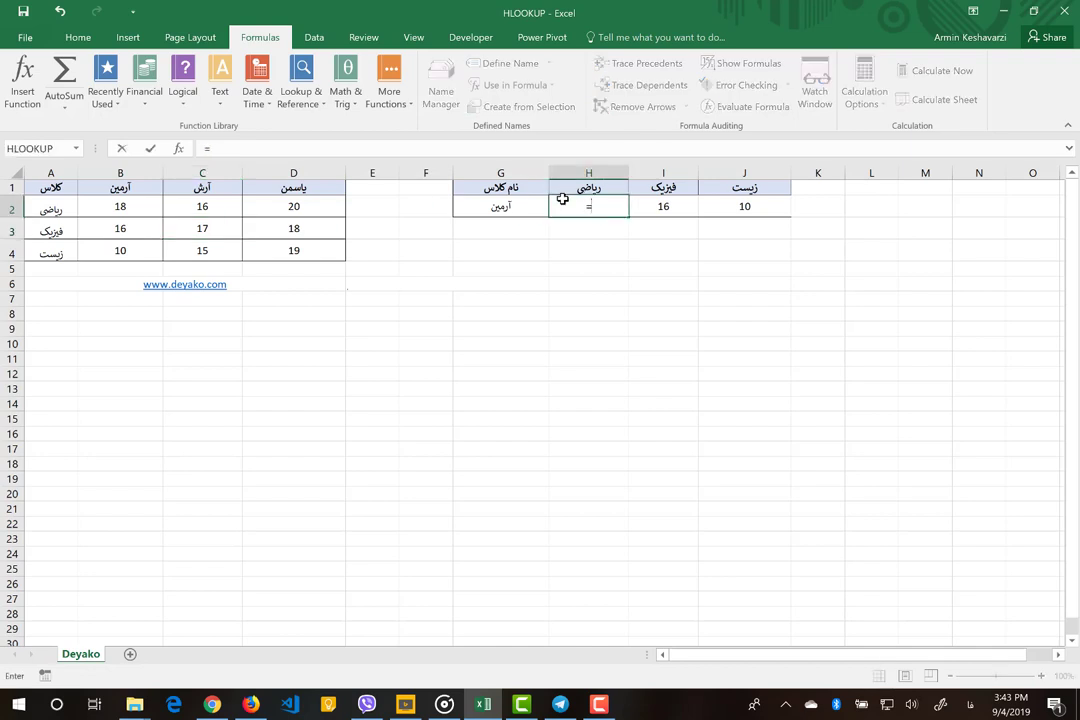
text(hl)
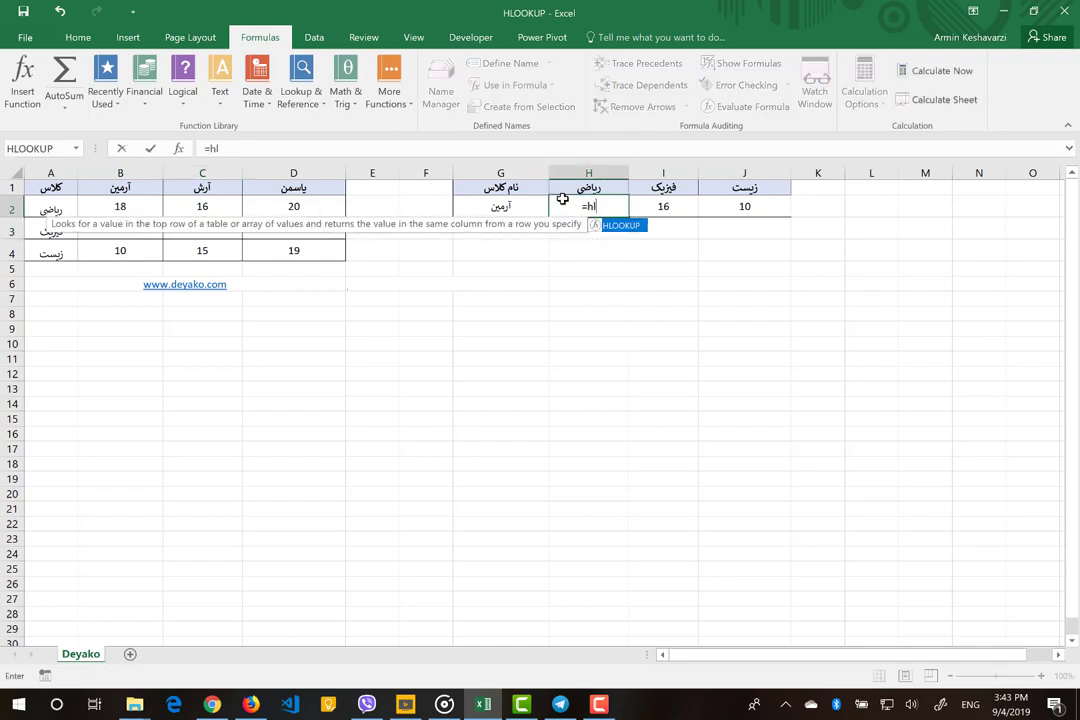
double_click(628, 227)
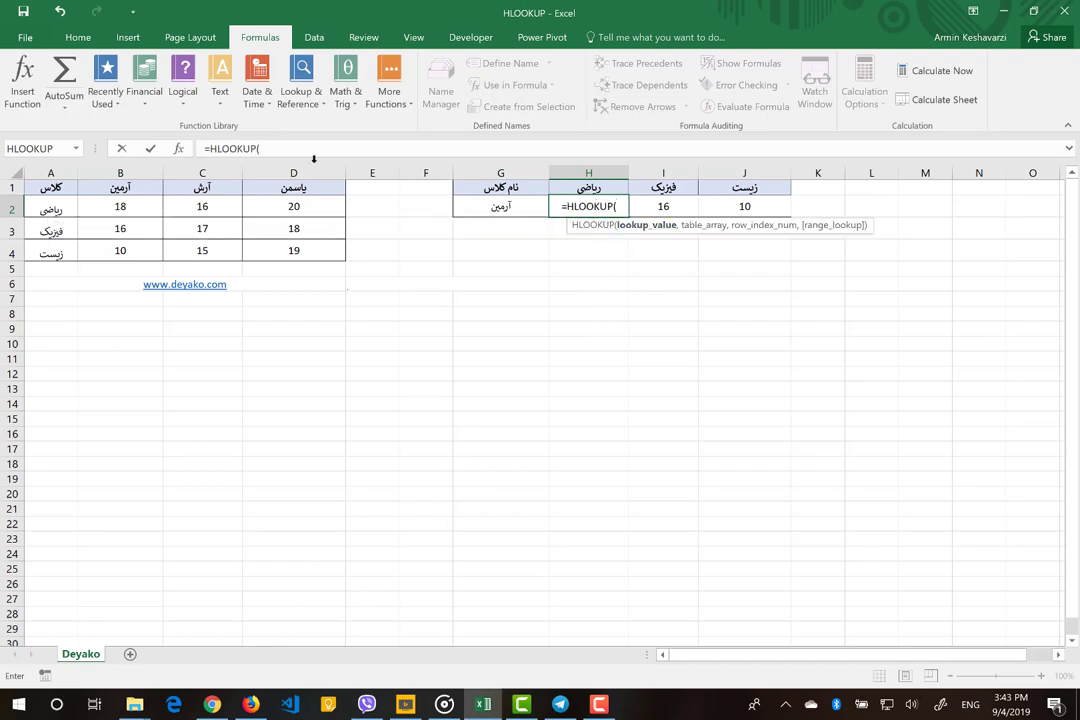
click(180, 149)
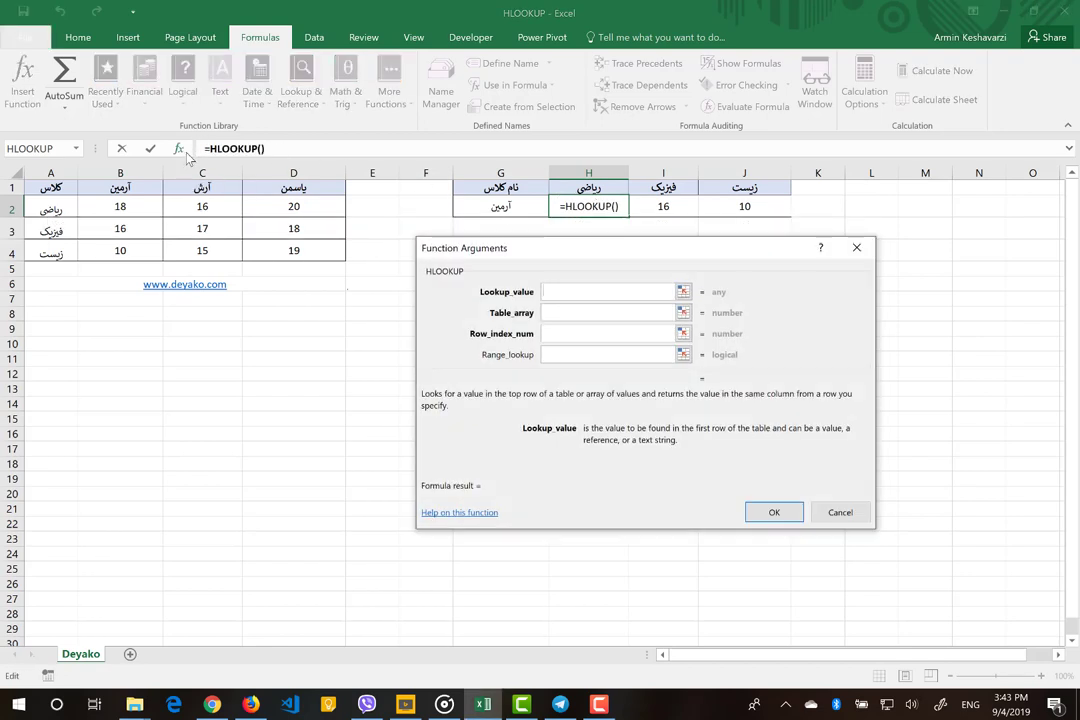
drag(655, 254, 634, 251)
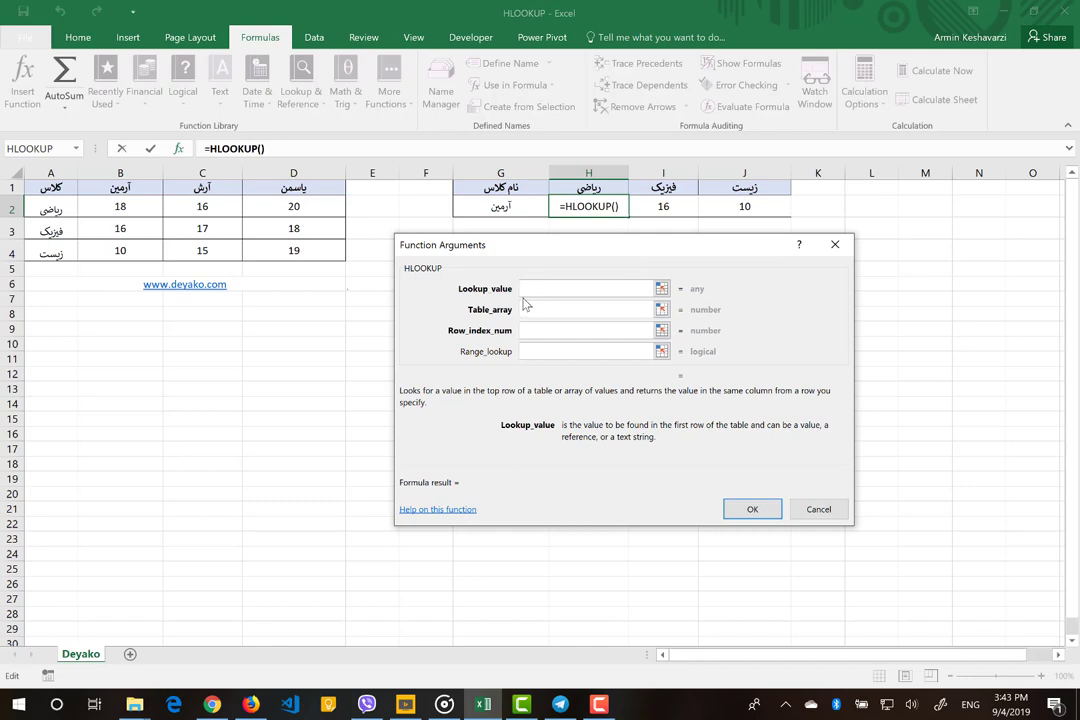
click(521, 207)
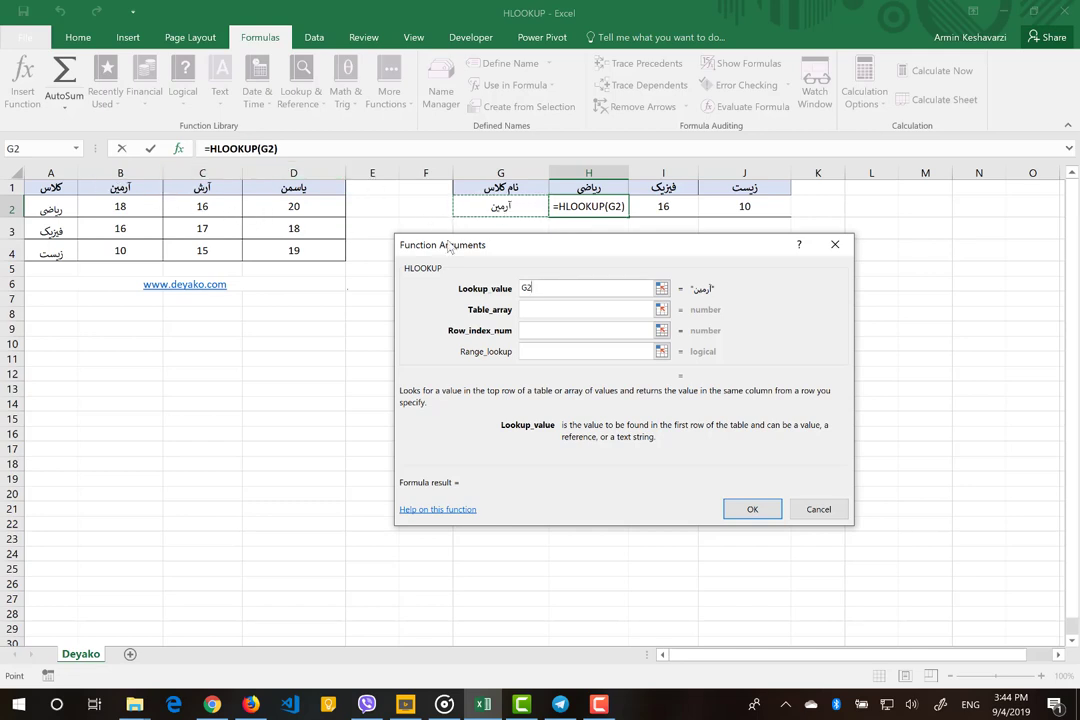
click(525, 311)
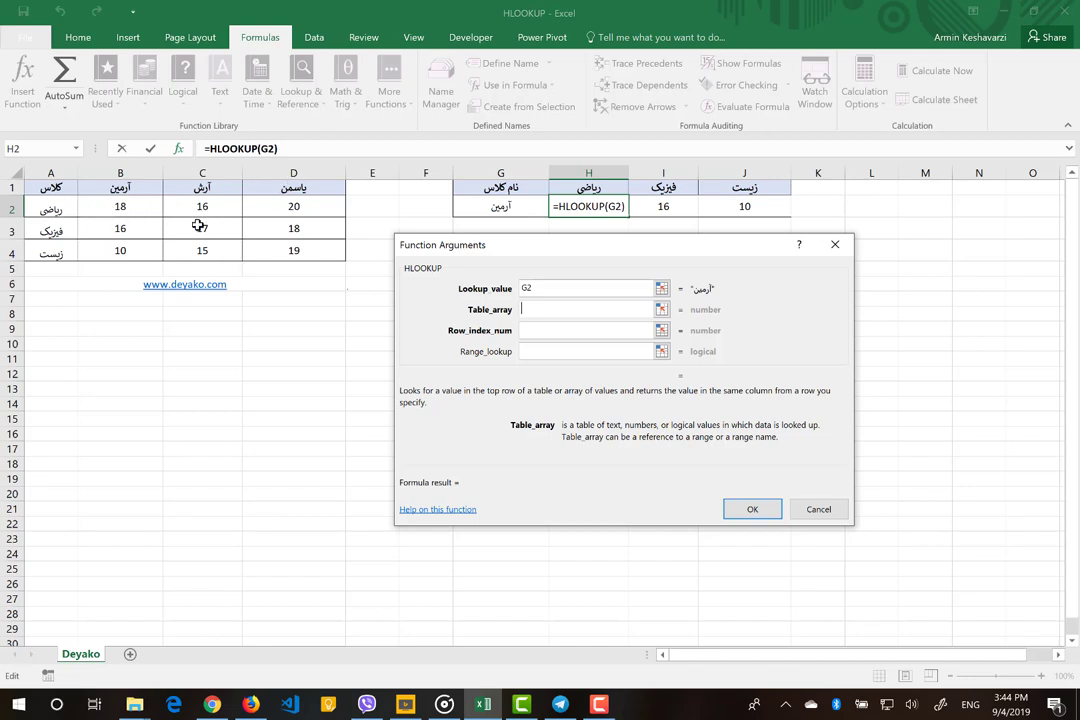
Select the full grade table A1:D4 as the HLOOKUP table array.
click(58, 184)
drag(58, 184, 305, 189)
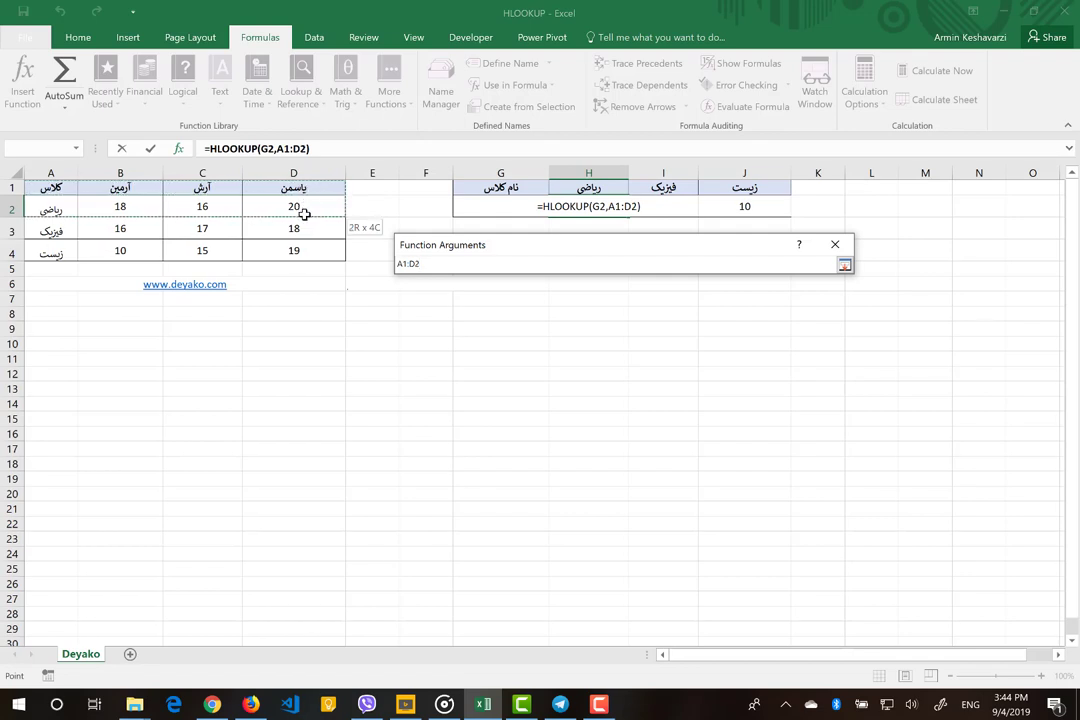
drag(305, 189, 306, 249)
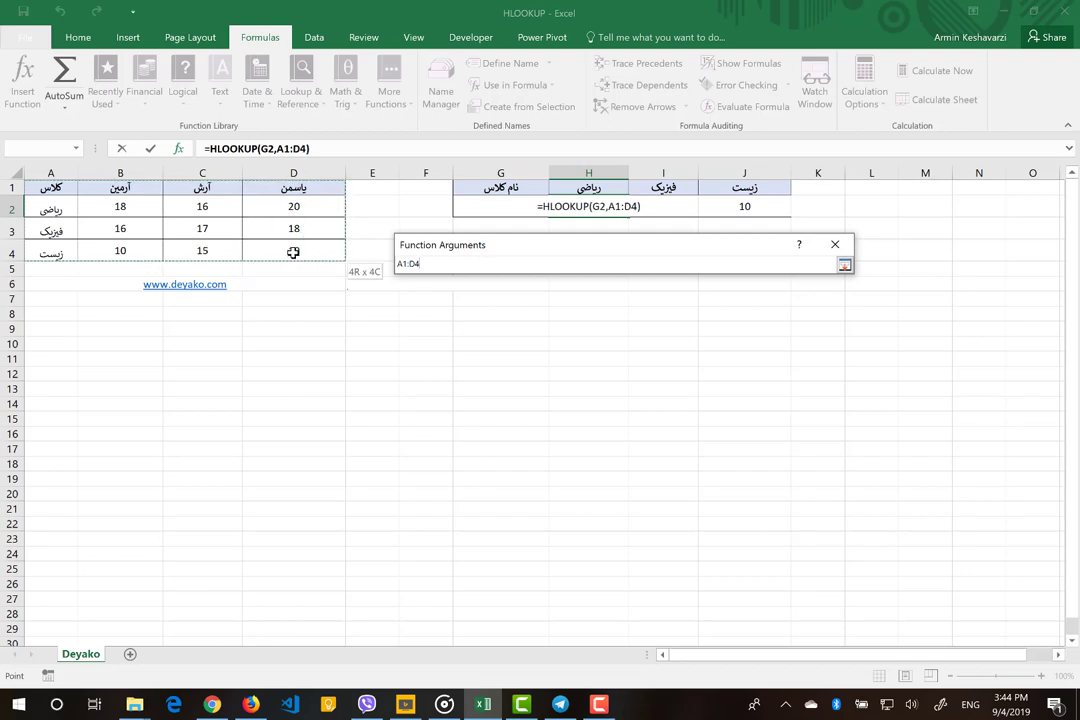
drag(293, 252, 312, 211)
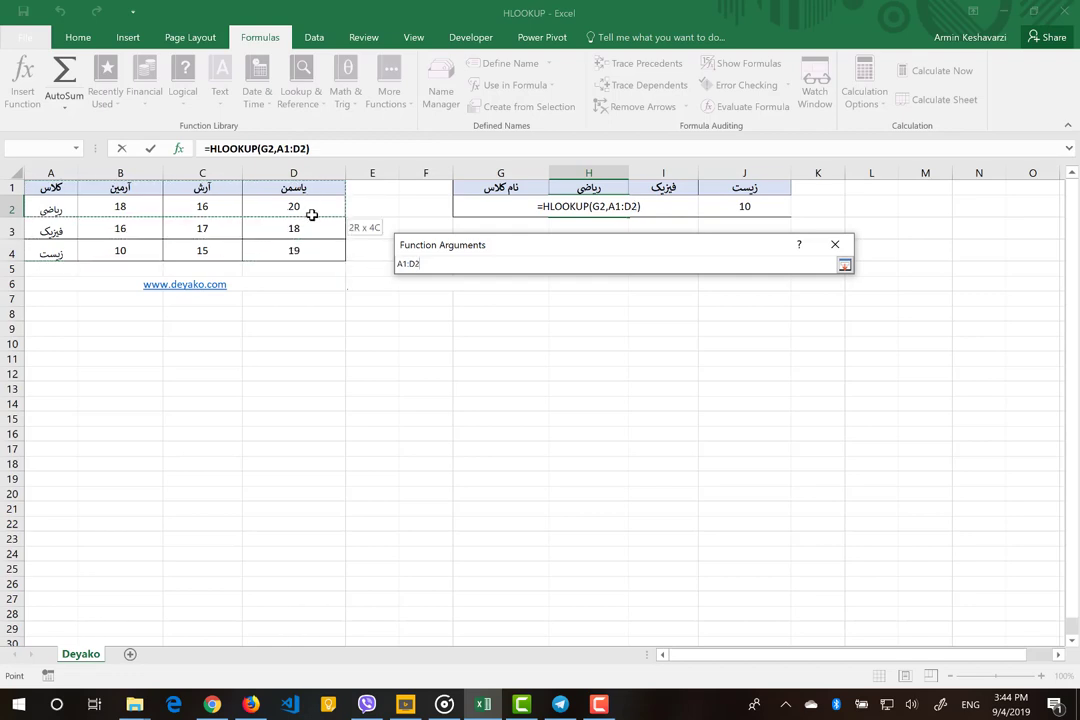
drag(312, 211, 312, 214)
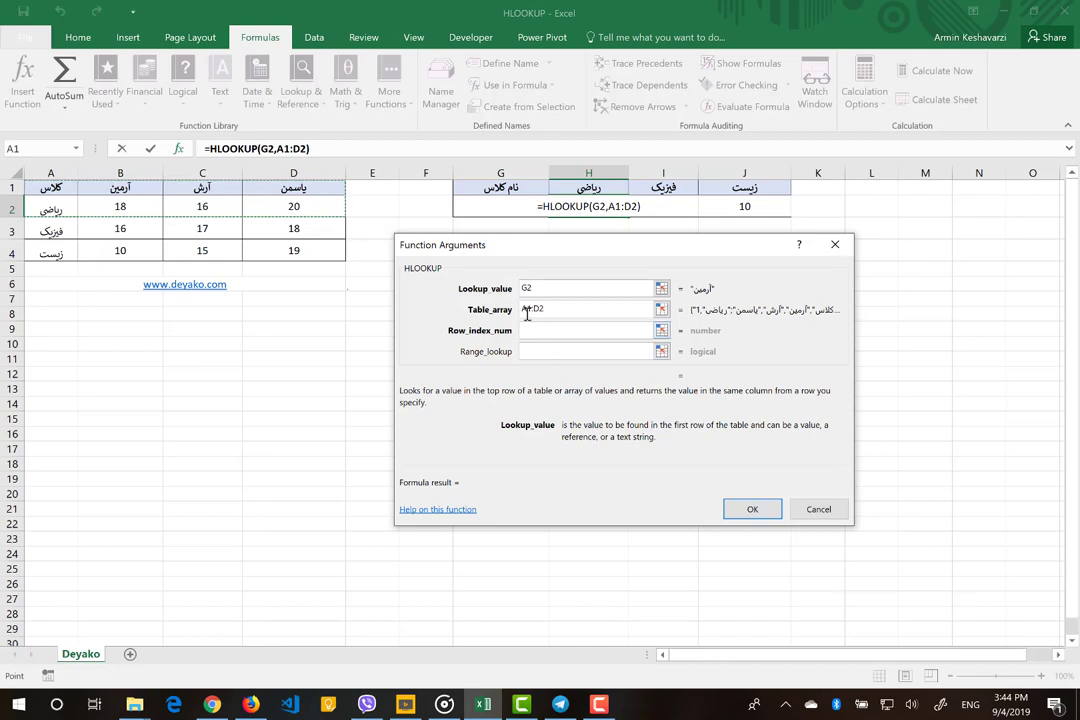
drag(62, 188, 314, 250)
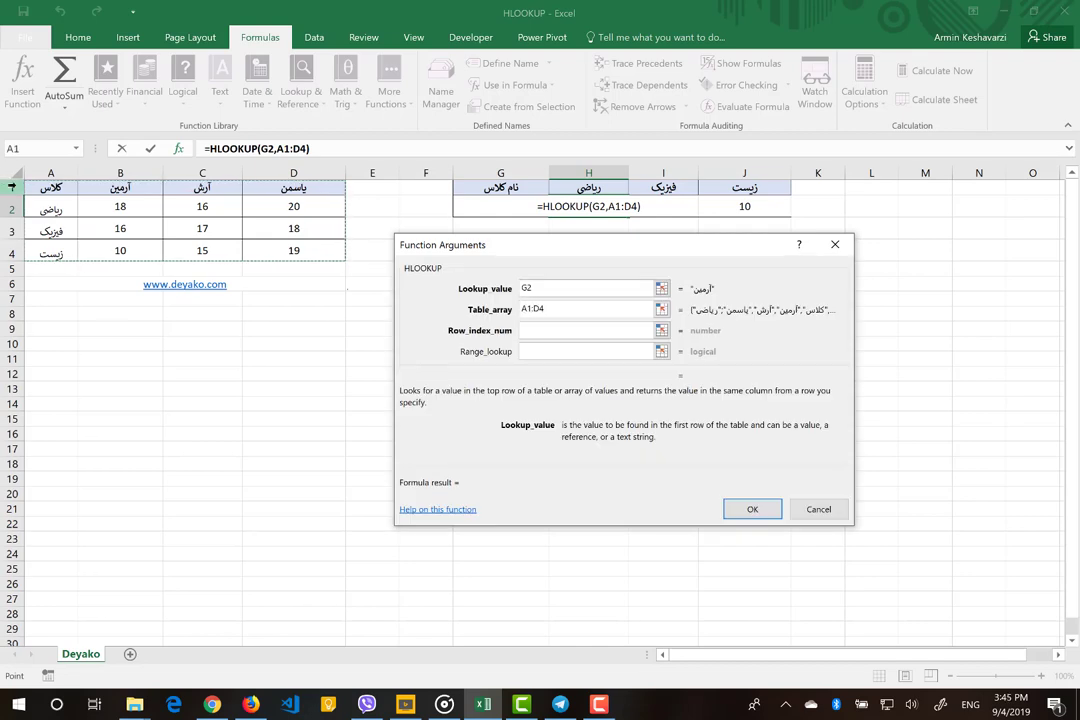
click(539, 329)
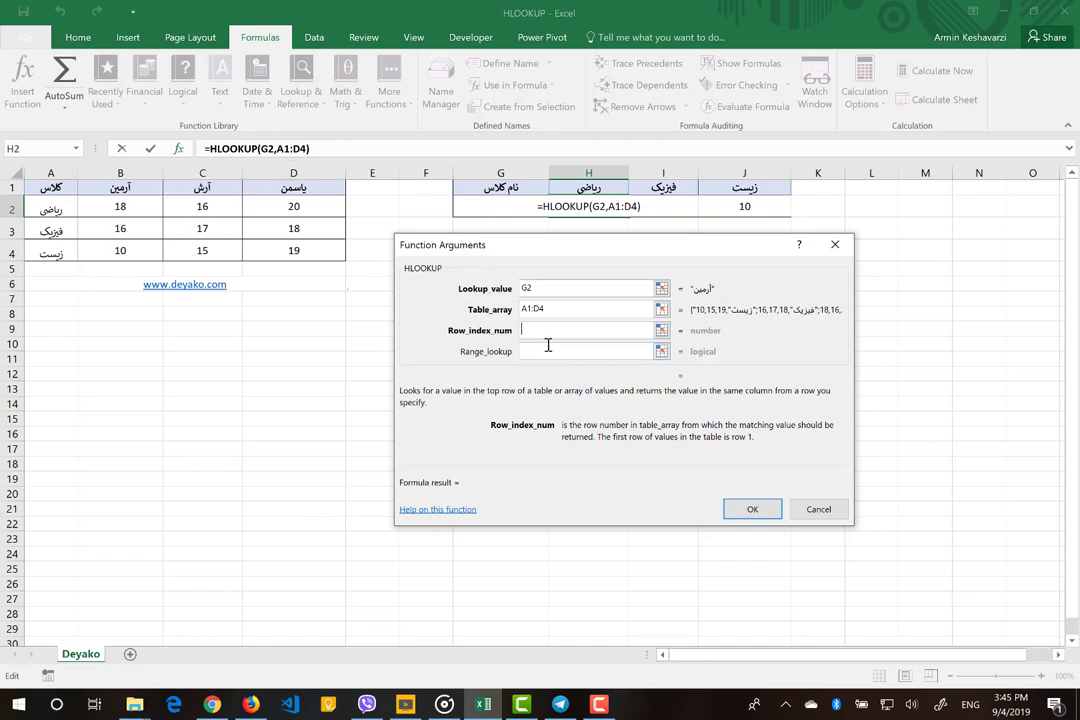
Finish H2 as =HLOOKUP(G2,A1:D4,2,FALSE), showing a math score of 18.
text(2)
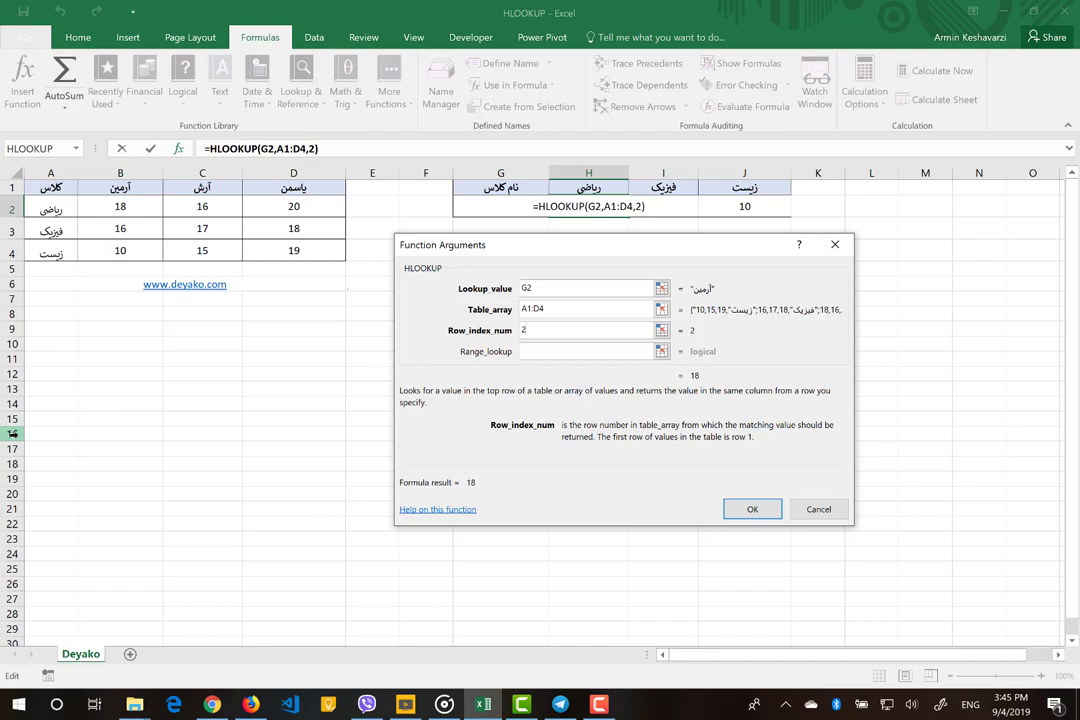
click(538, 351)
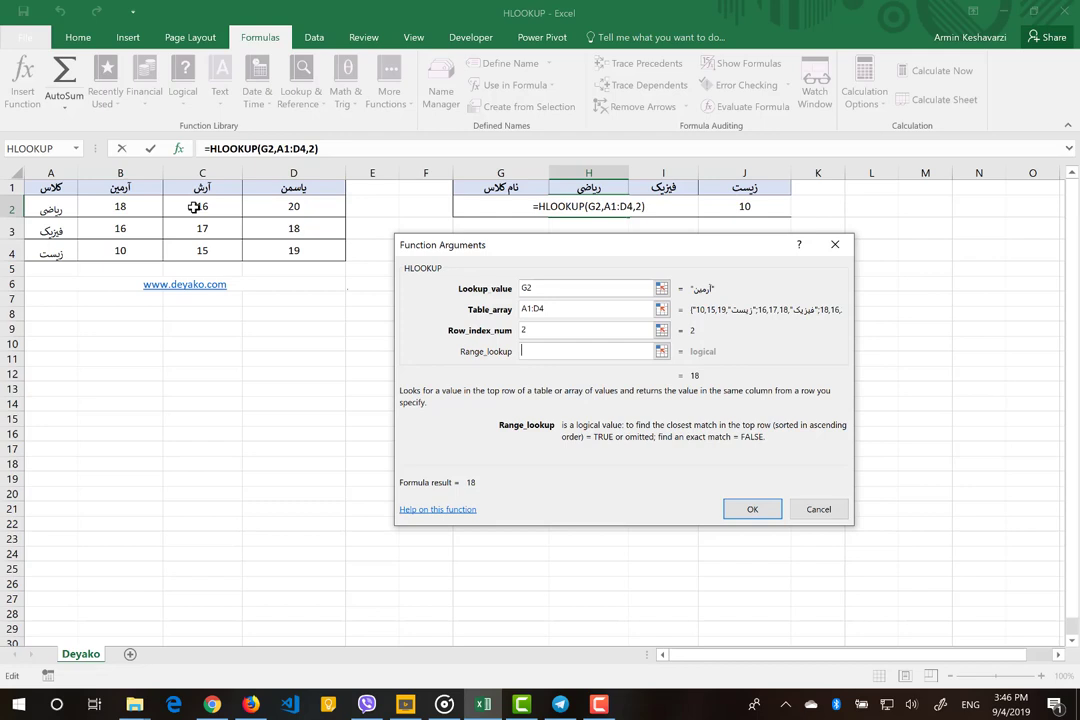
text(false)
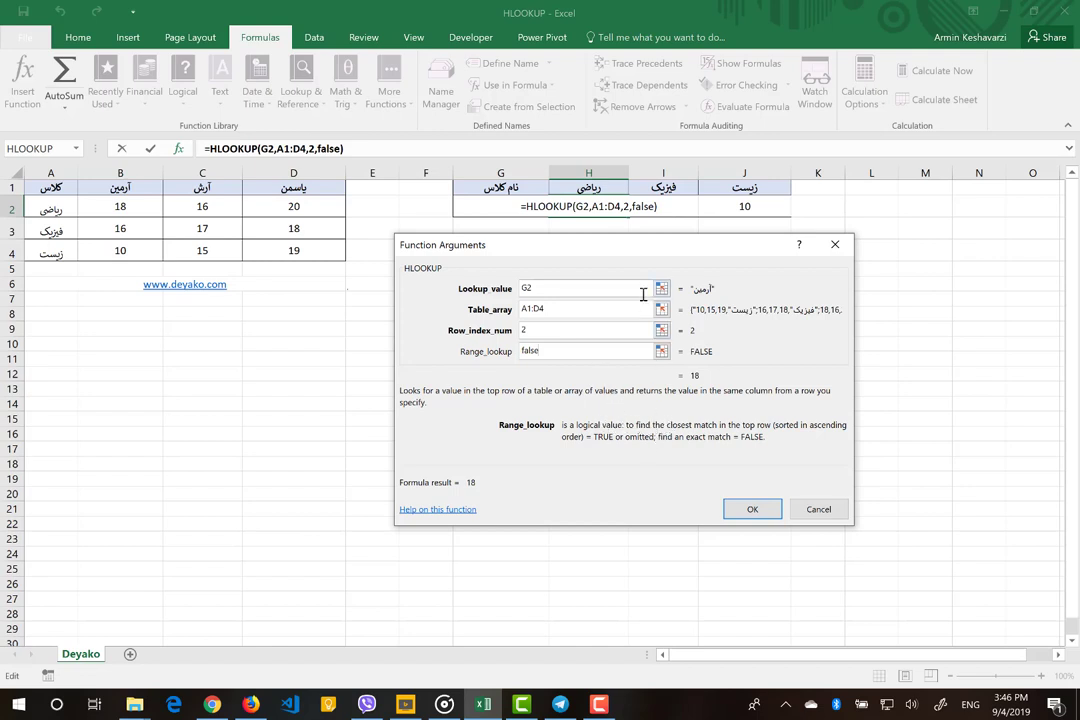
click(752, 509)
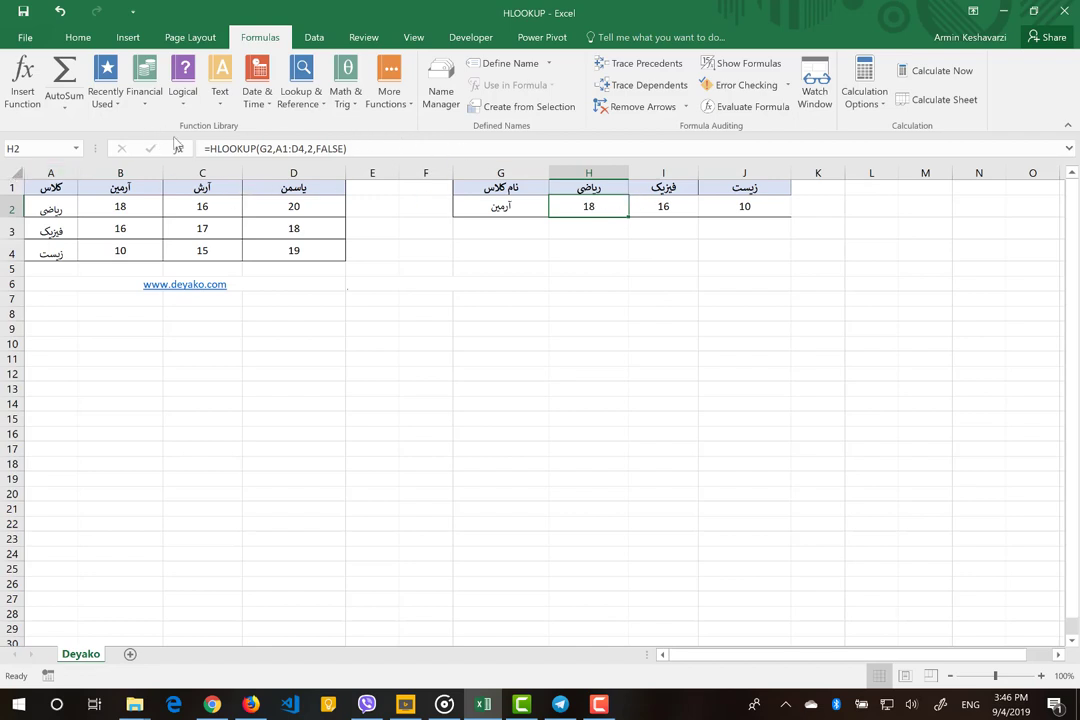
click(655, 207)
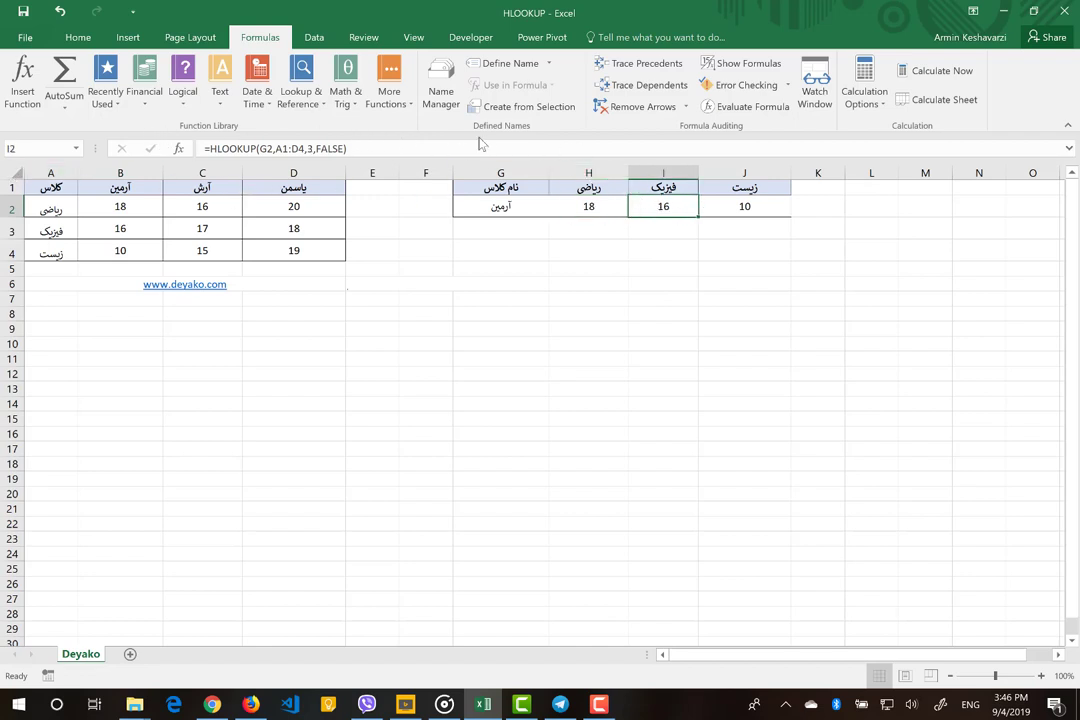
click(310, 148)
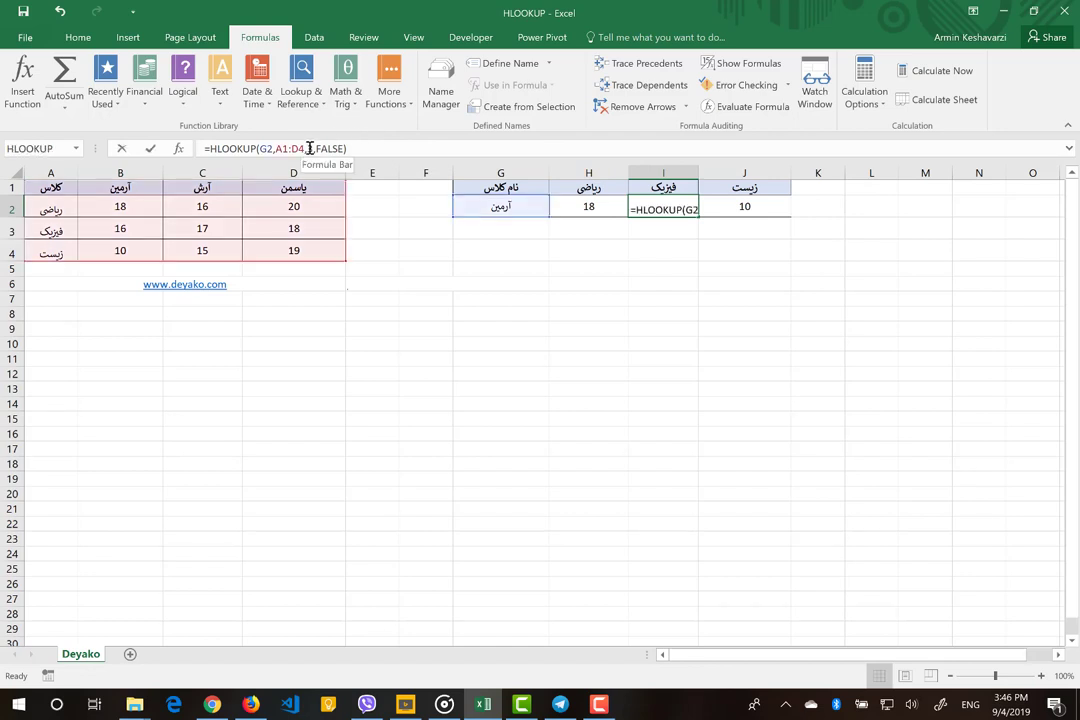
key(Escape)
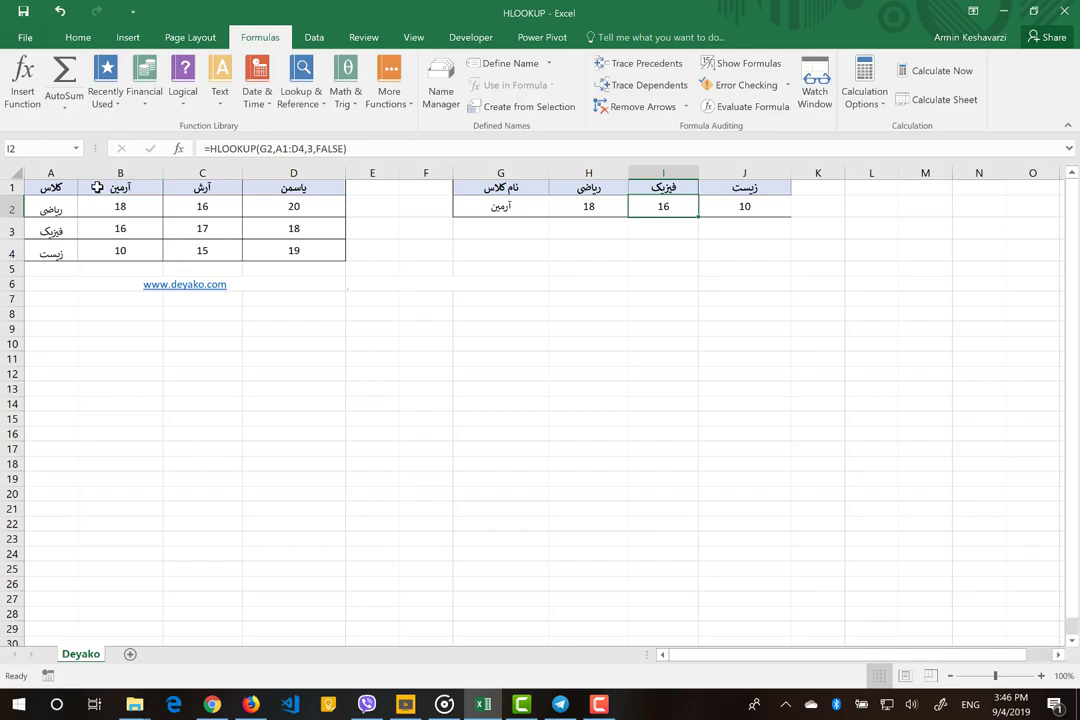
drag(95, 187, 306, 184)
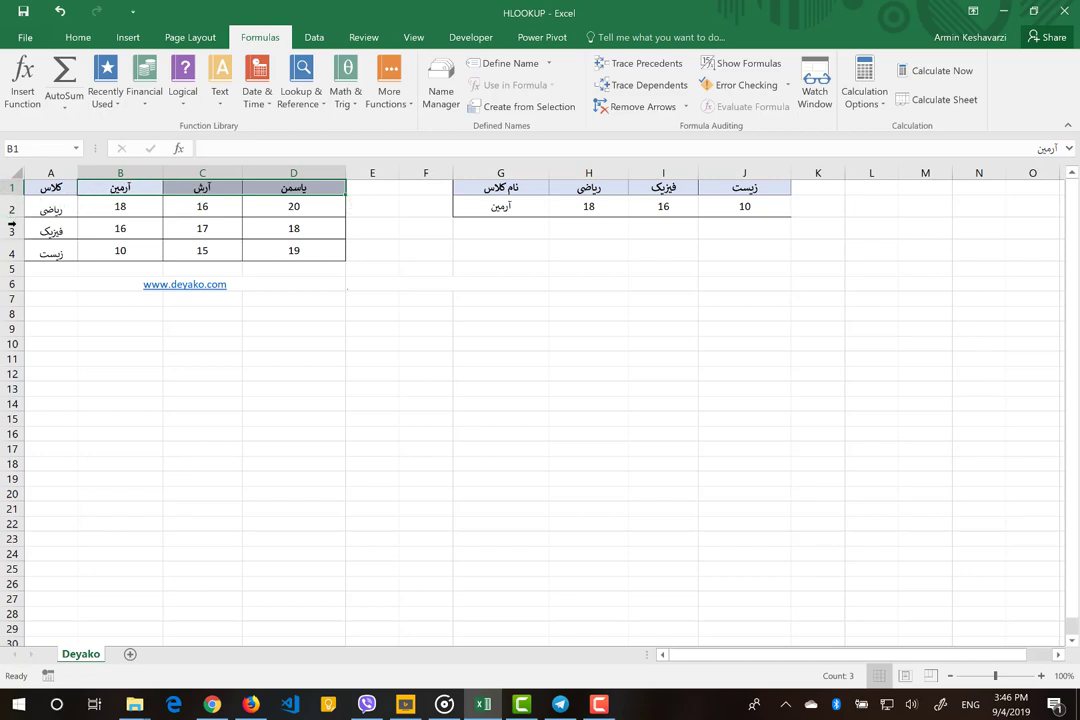
click(90, 231)
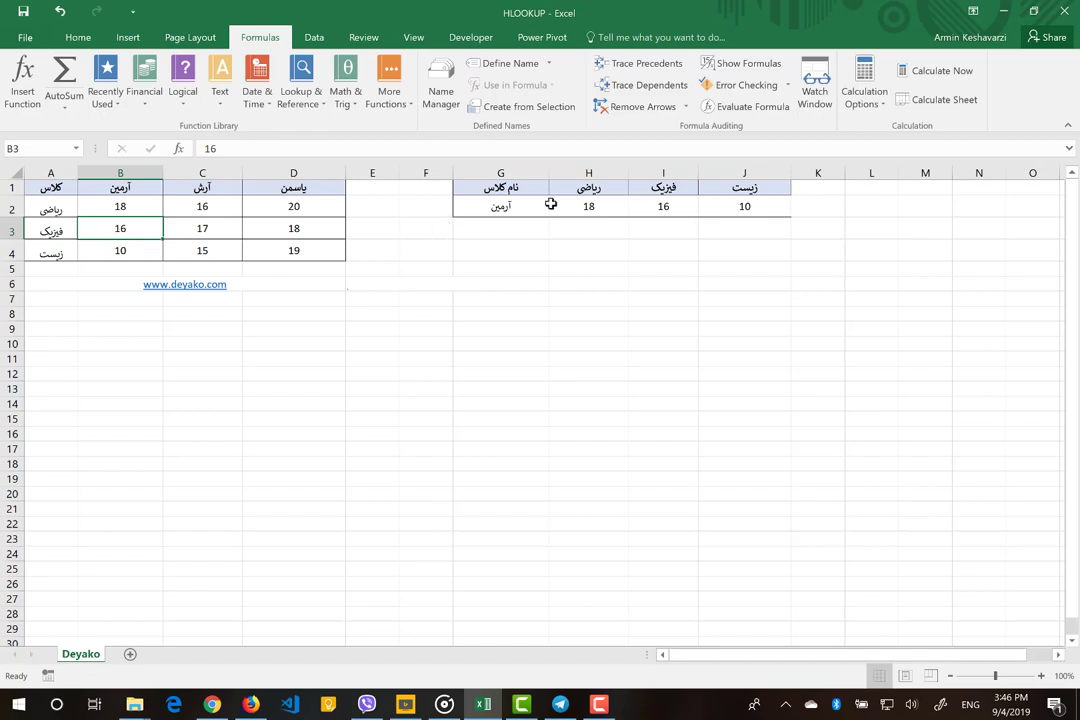
click(773, 204)
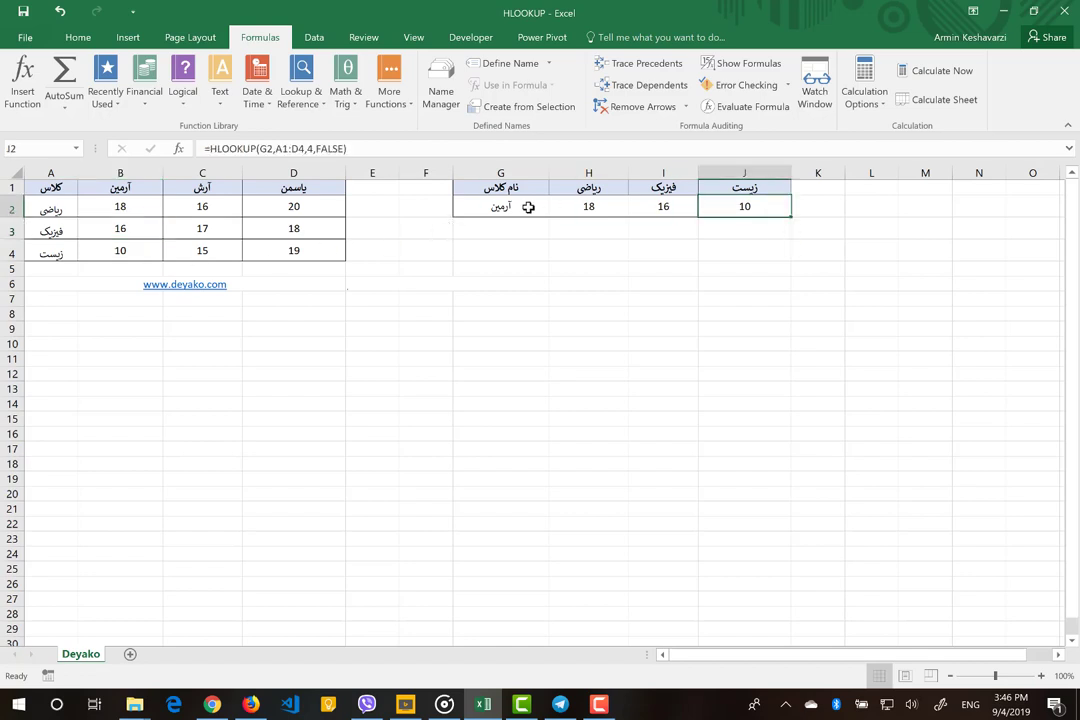
click(121, 253)
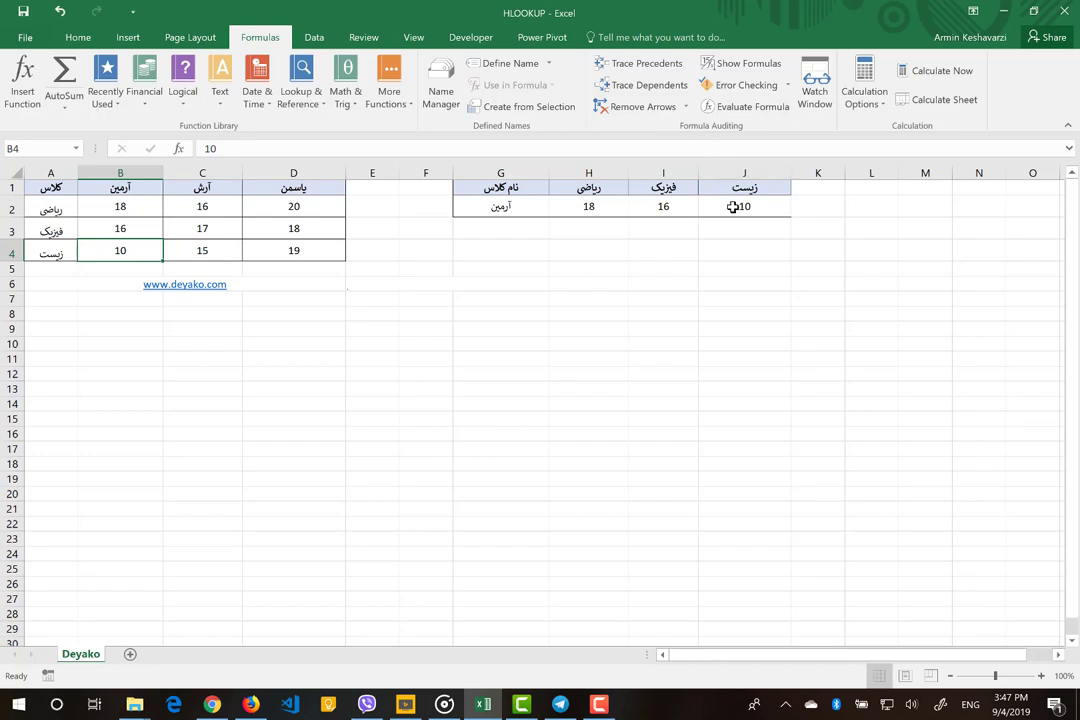
Enter the second student's name in Persian in G2, so the scores update to 16, 17, 15.
click(507, 212)
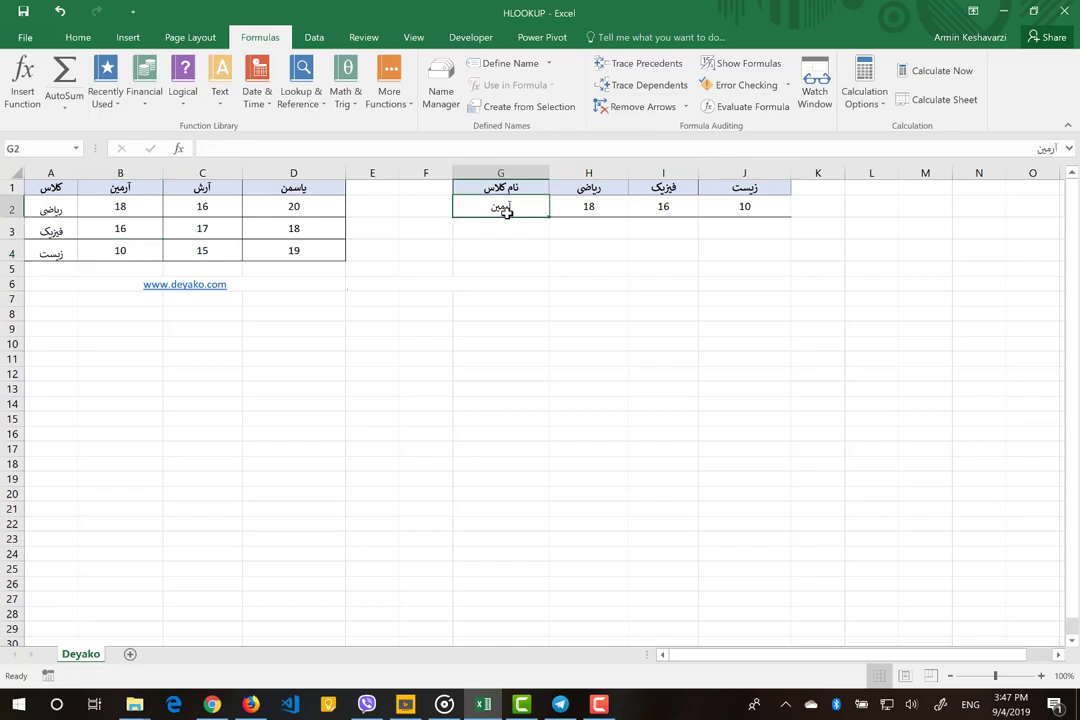
key(alt+shift)
text(آرش)
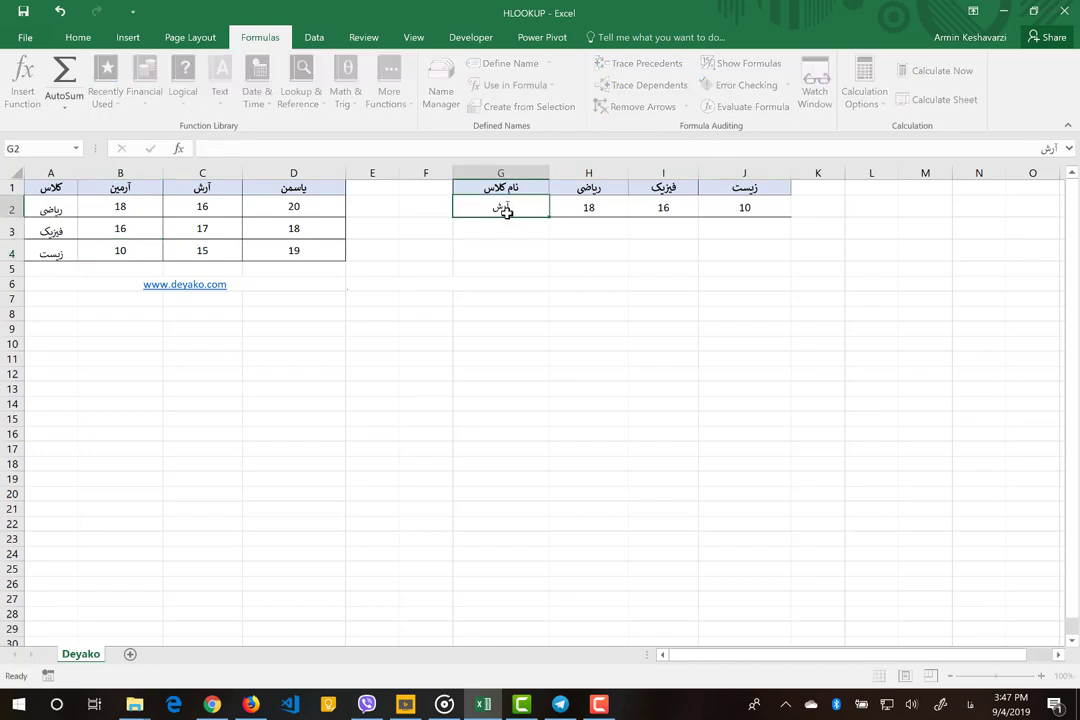
key(Return)
Review the HLOOKUP formulas in H2, I2 and J2 without changing them.
click(589, 207)
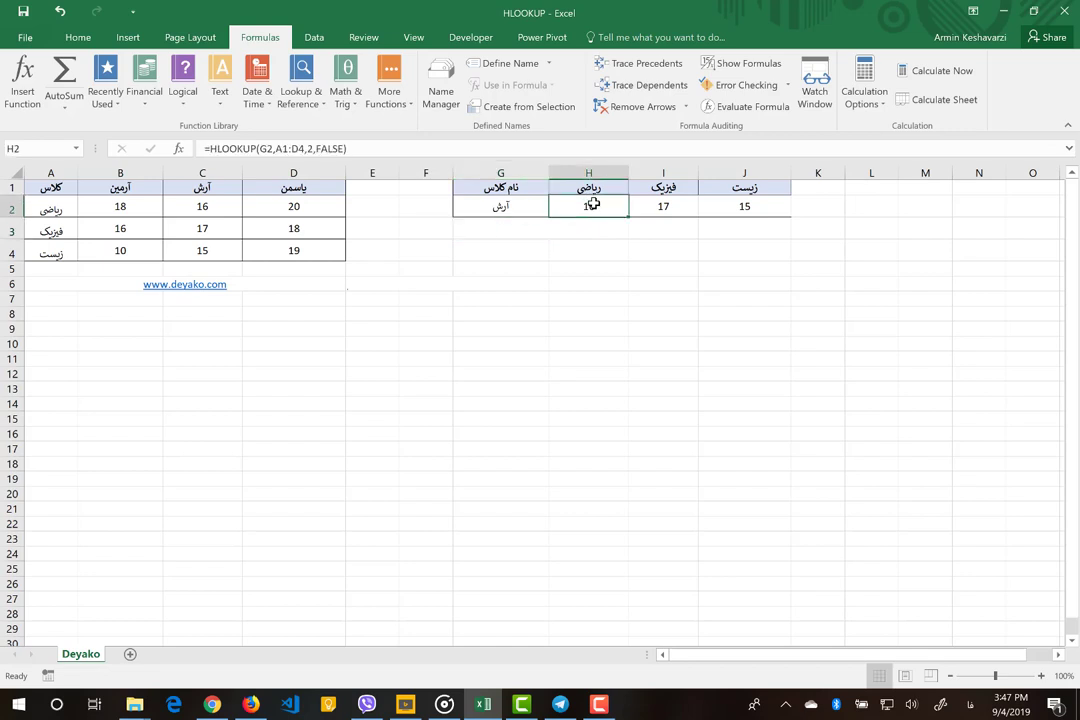
click(258, 148)
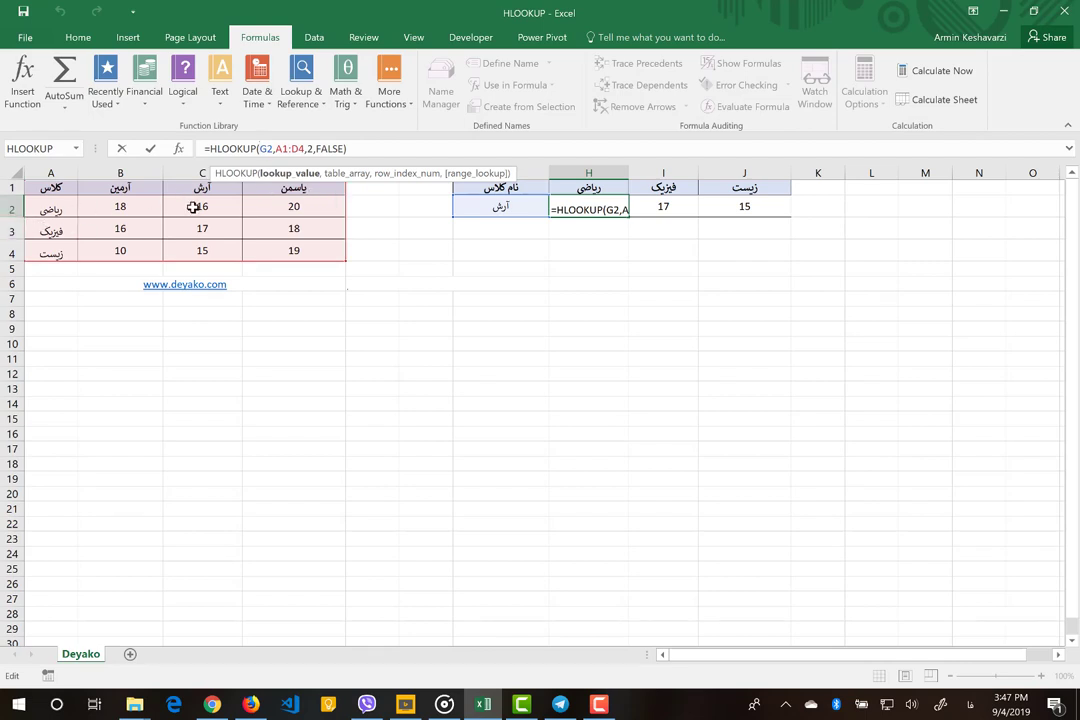
key(Return)
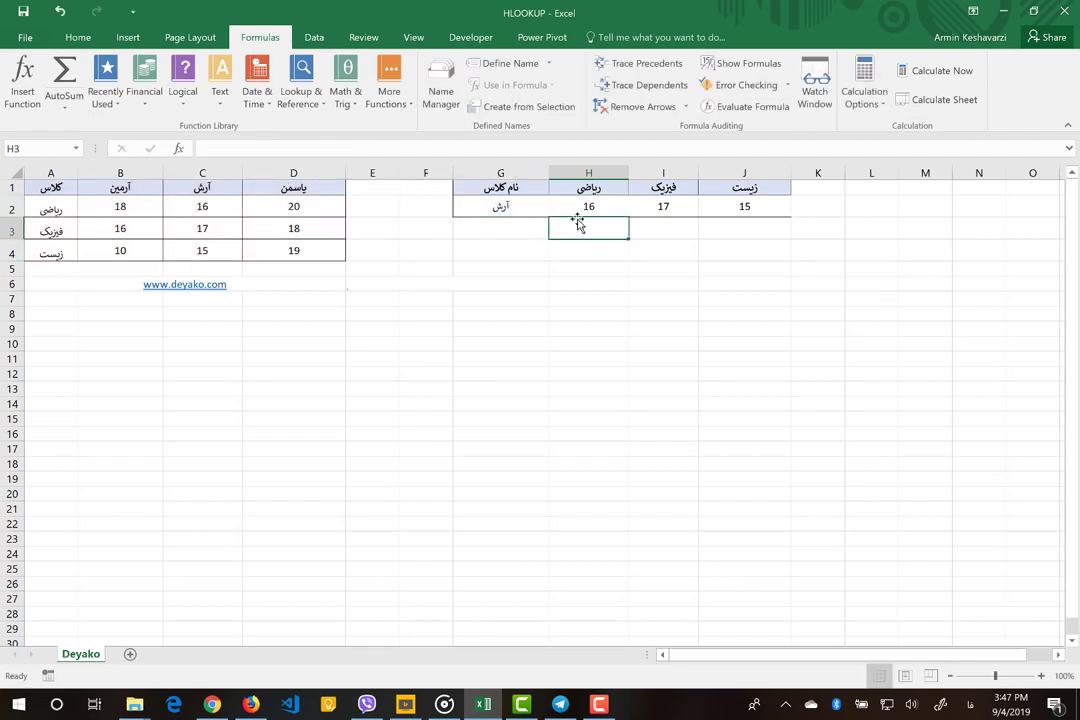
click(673, 205)
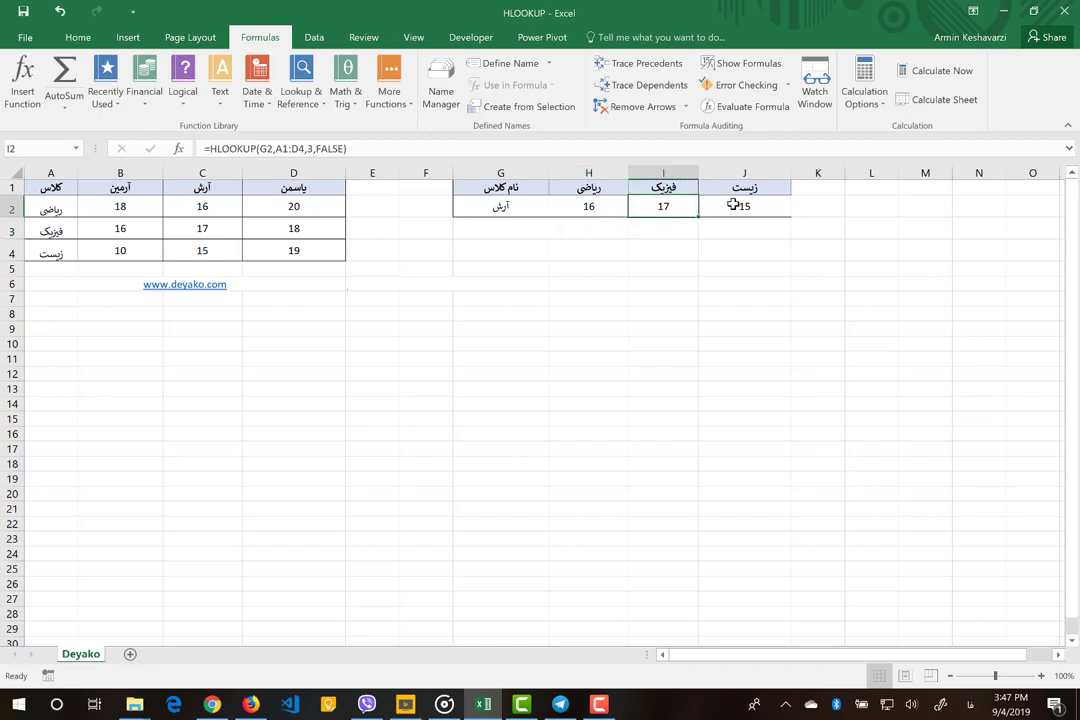
click(733, 204)
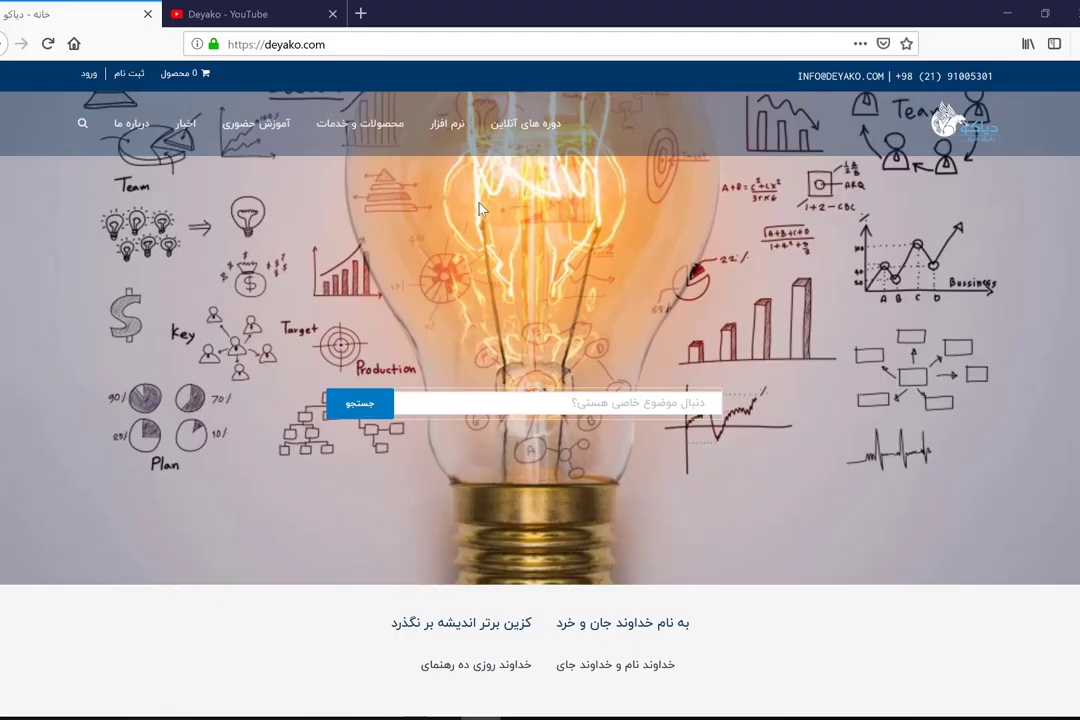
Switch Firefox to the Deyako YouTube channel tab.
click(260, 14)
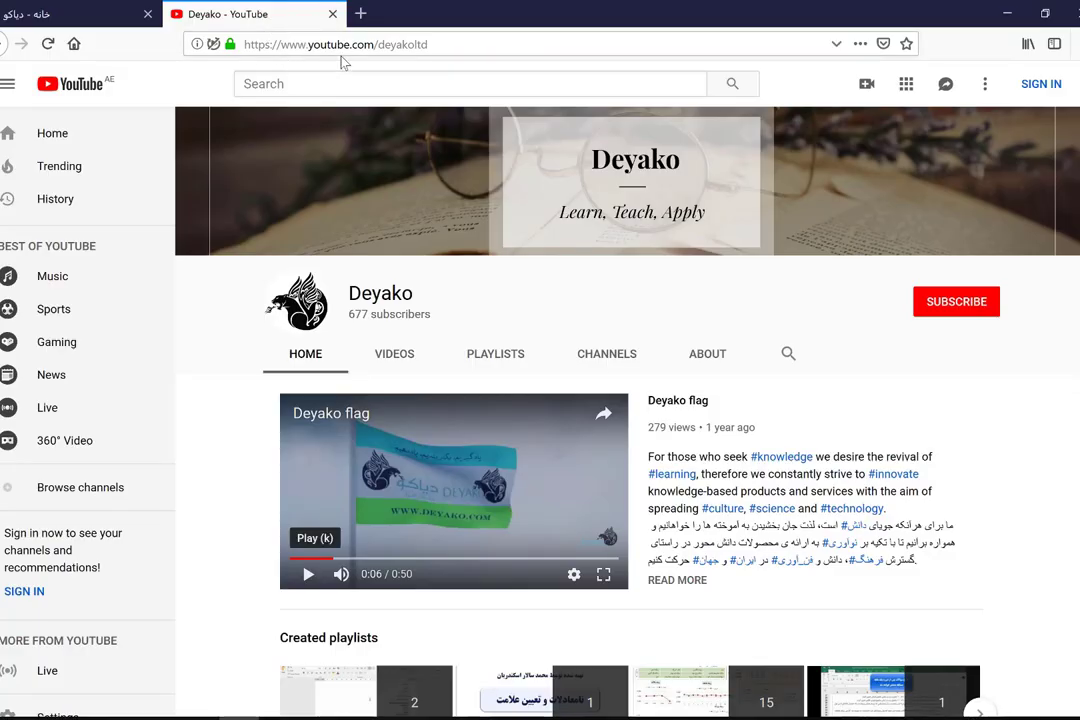